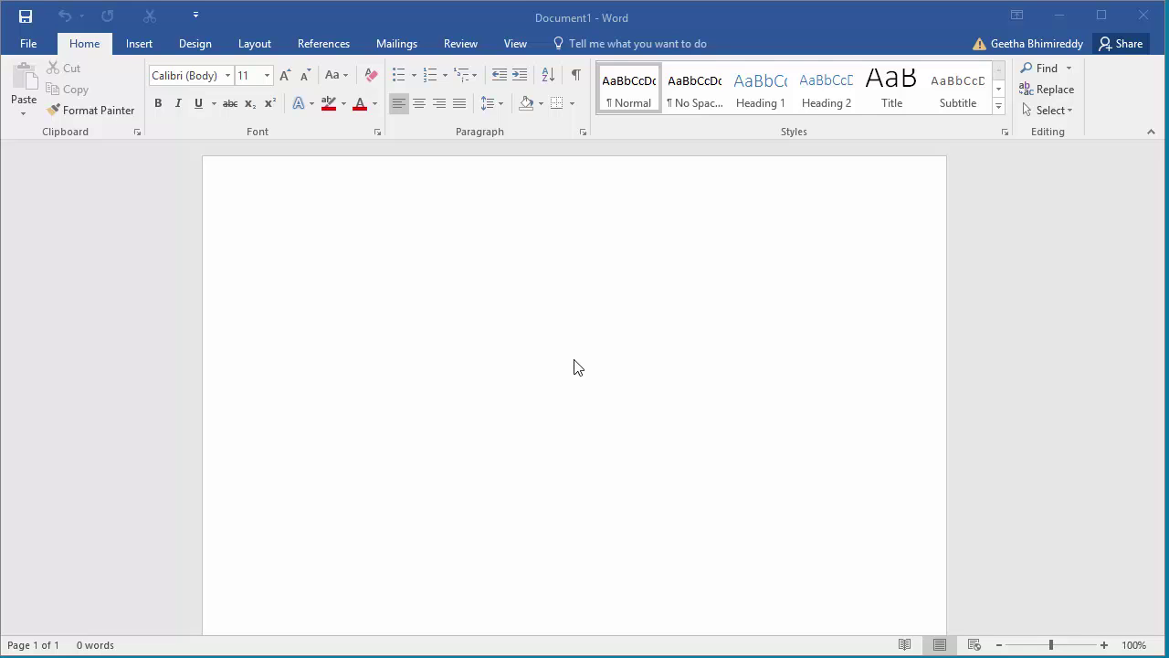
Step: Embed the workbook C:\Test folder\Employee Master.xlsx in the blank document as an unlinked object showing its contents
click(141, 48)
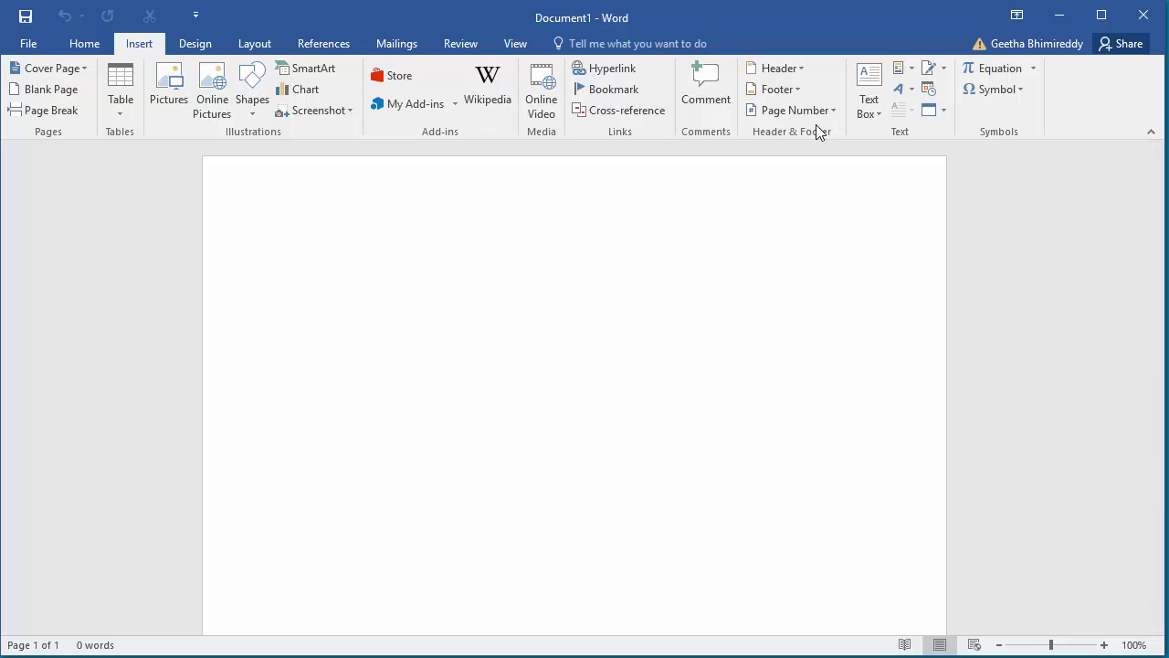
click(927, 111)
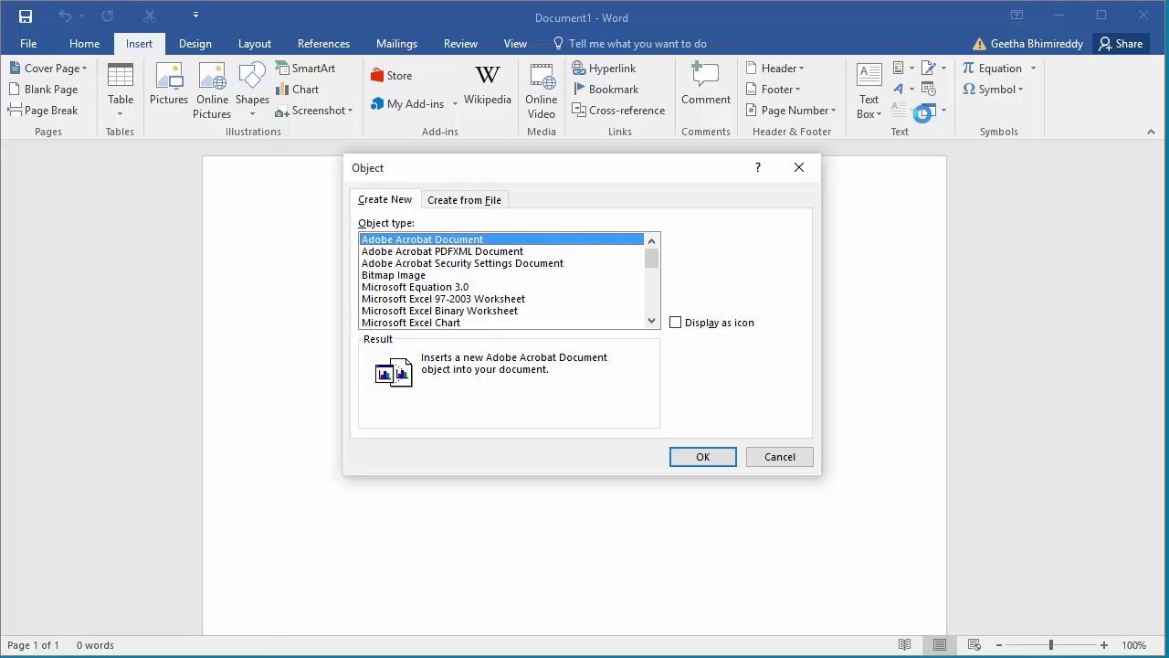
click(473, 205)
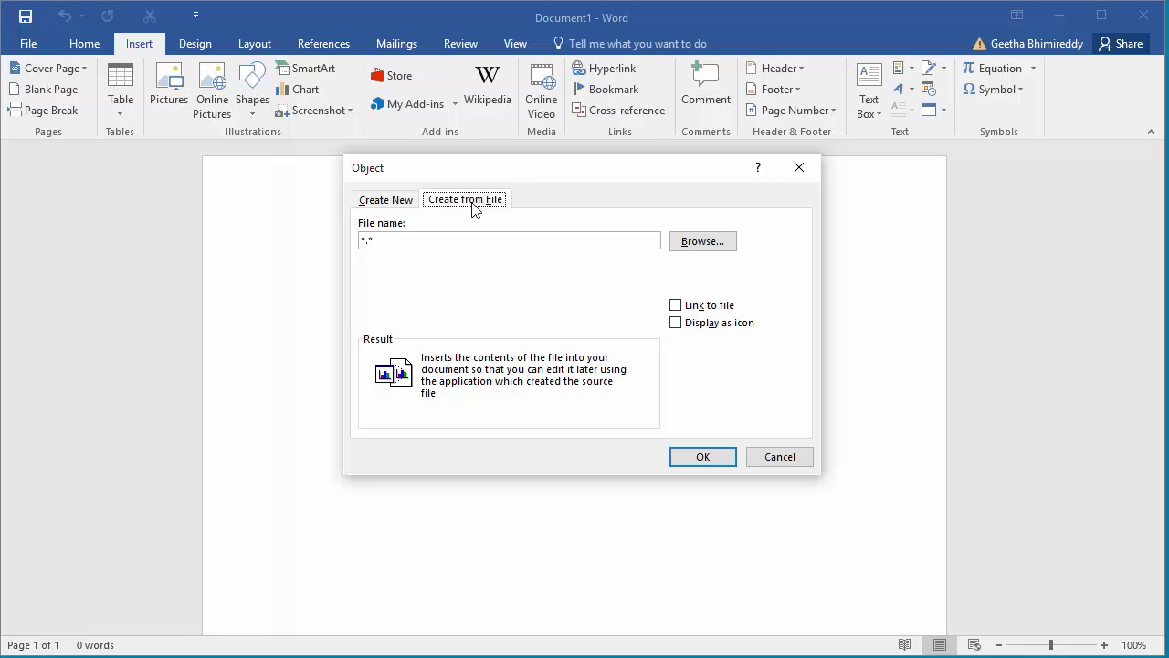
click(703, 247)
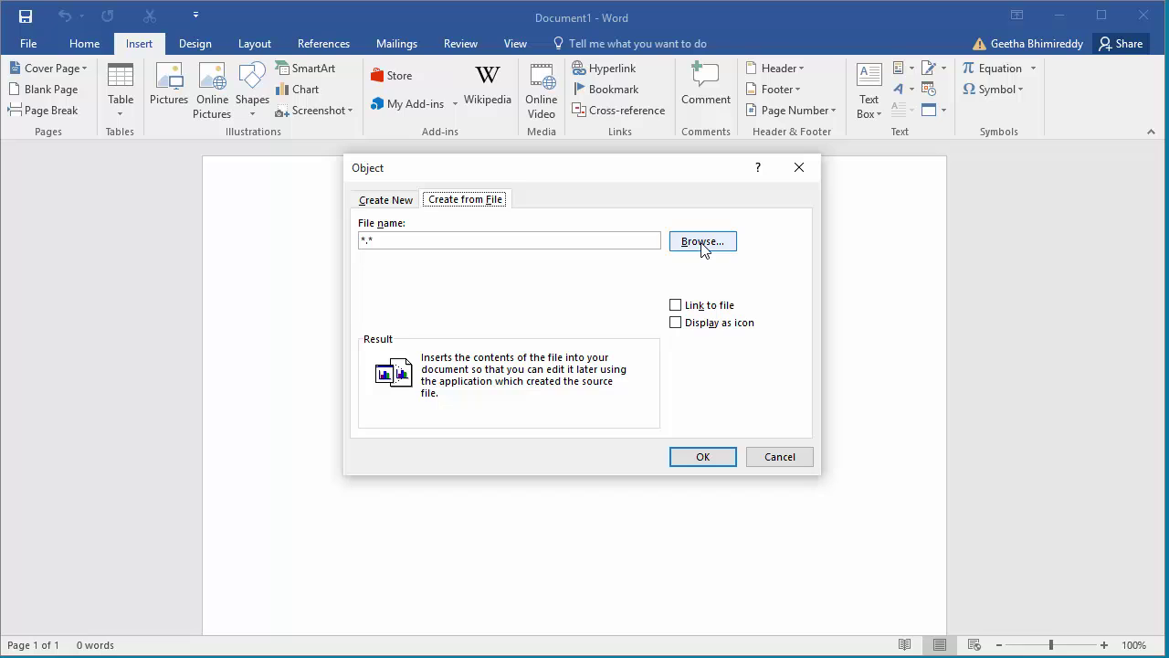
click(703, 243)
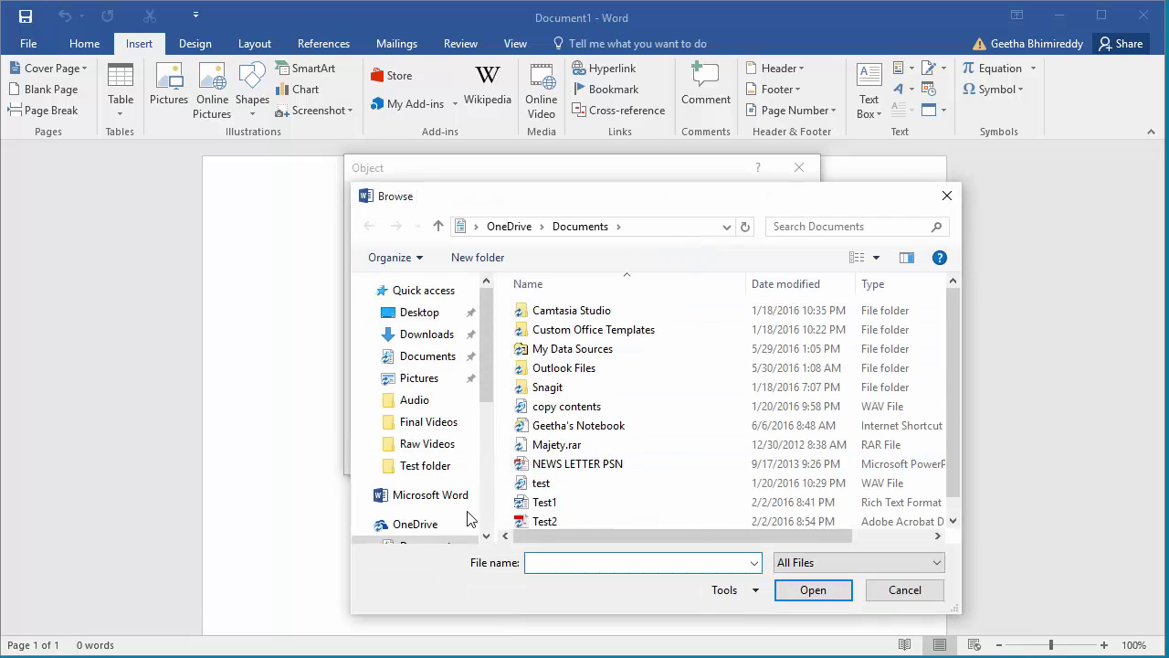
click(486, 522)
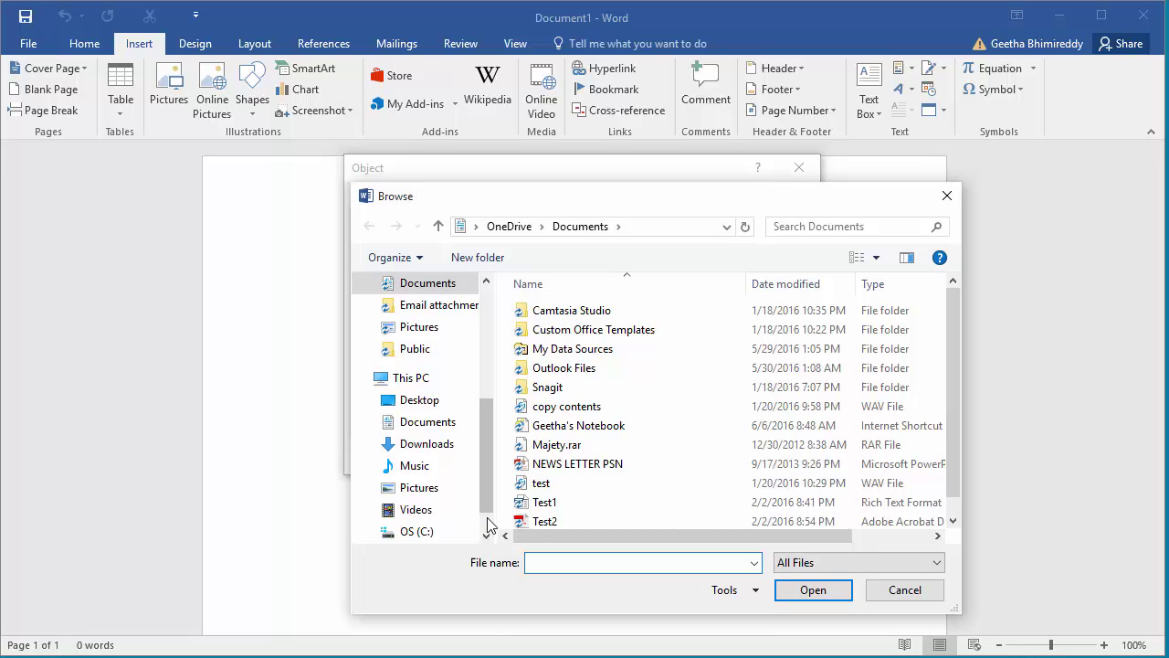
click(438, 530)
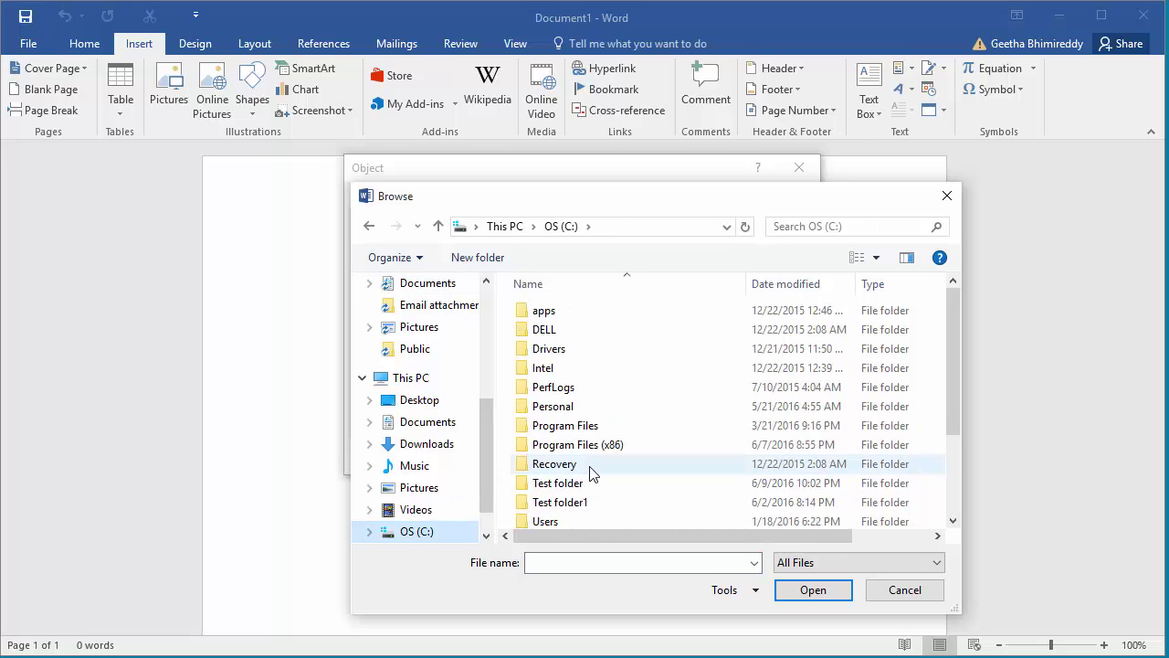
double_click(587, 484)
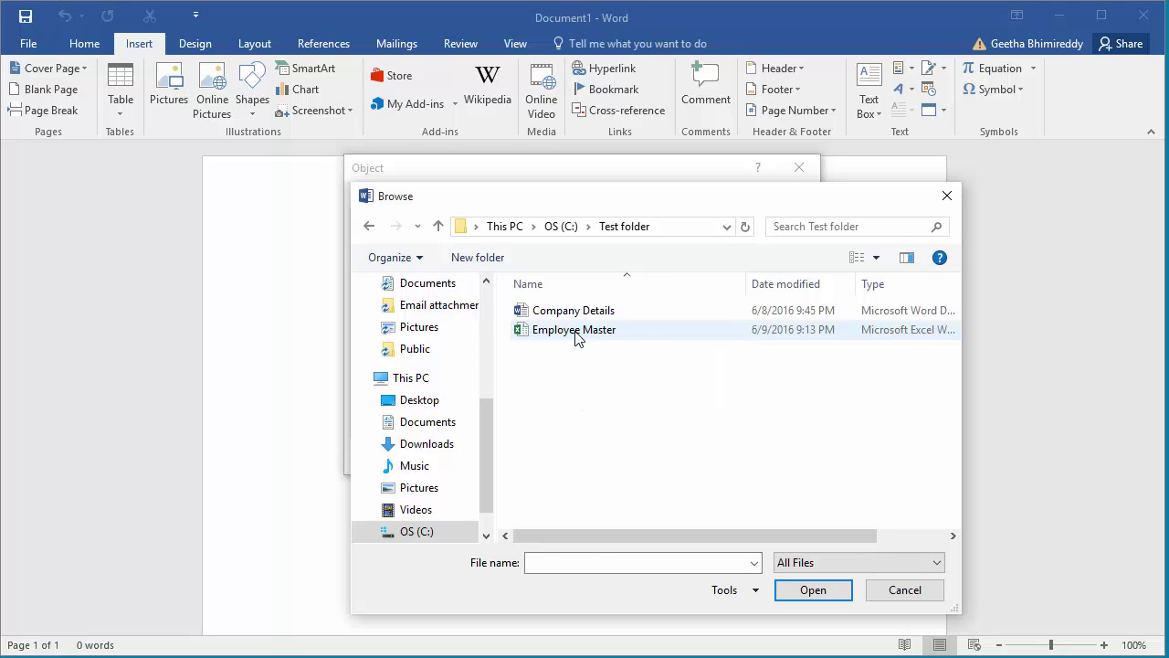
click(573, 338)
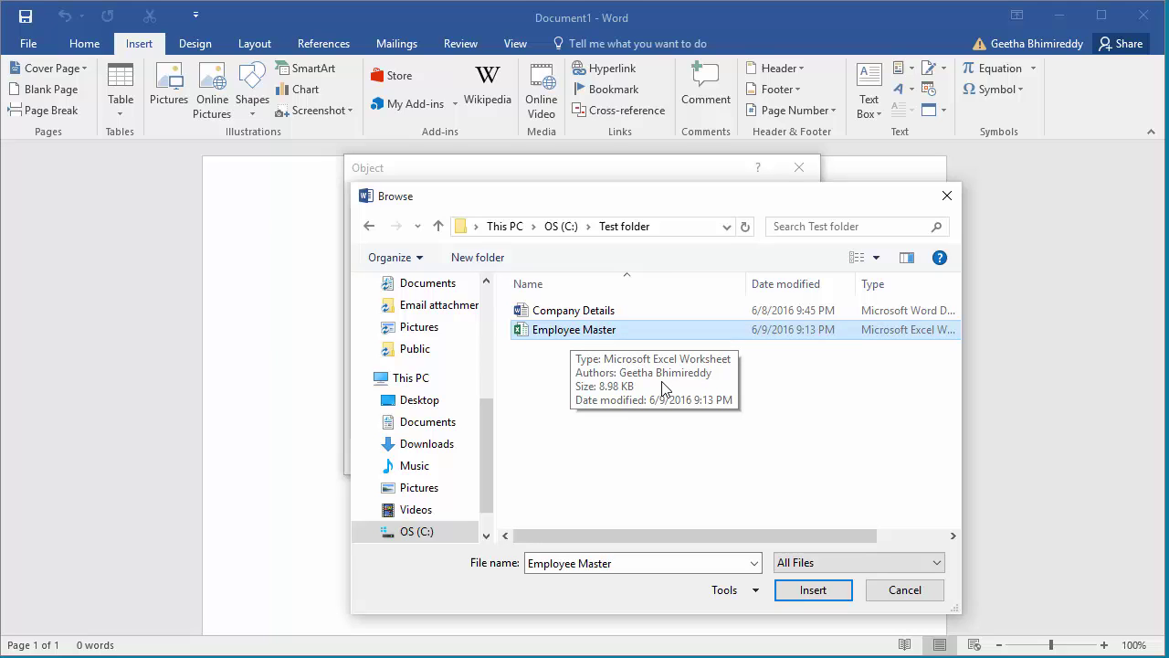
click(814, 592)
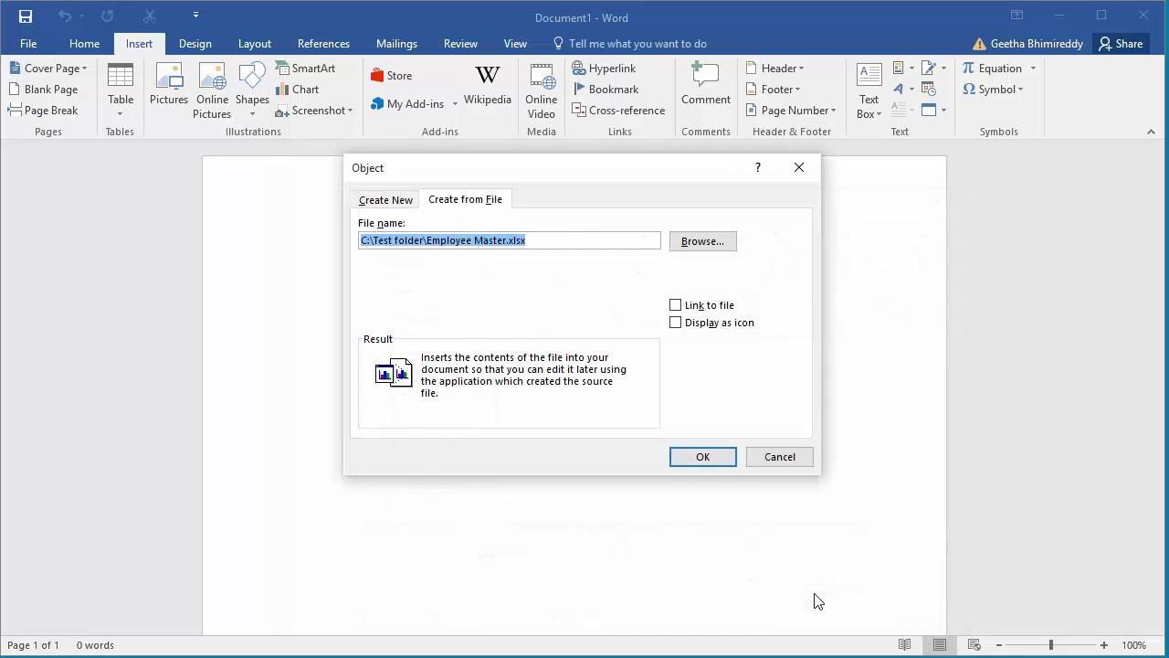
click(704, 457)
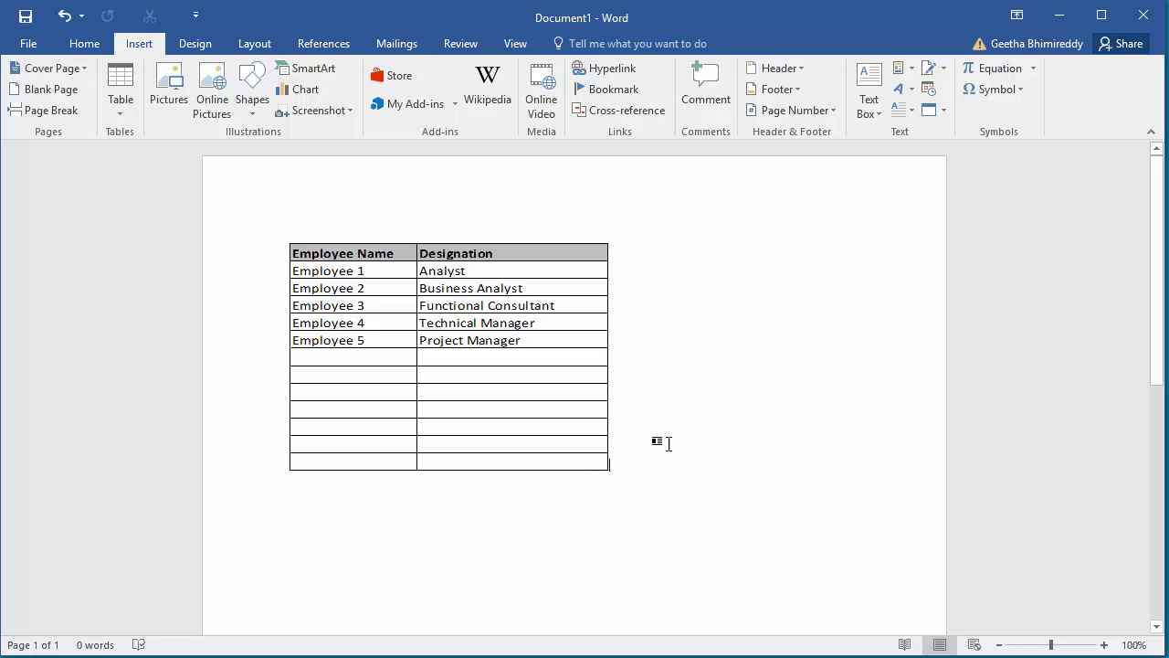
Step: Add Employee 6 with the designation HR Manager in row 7 of the embedded worksheet and return to the document
double_click(501, 388)
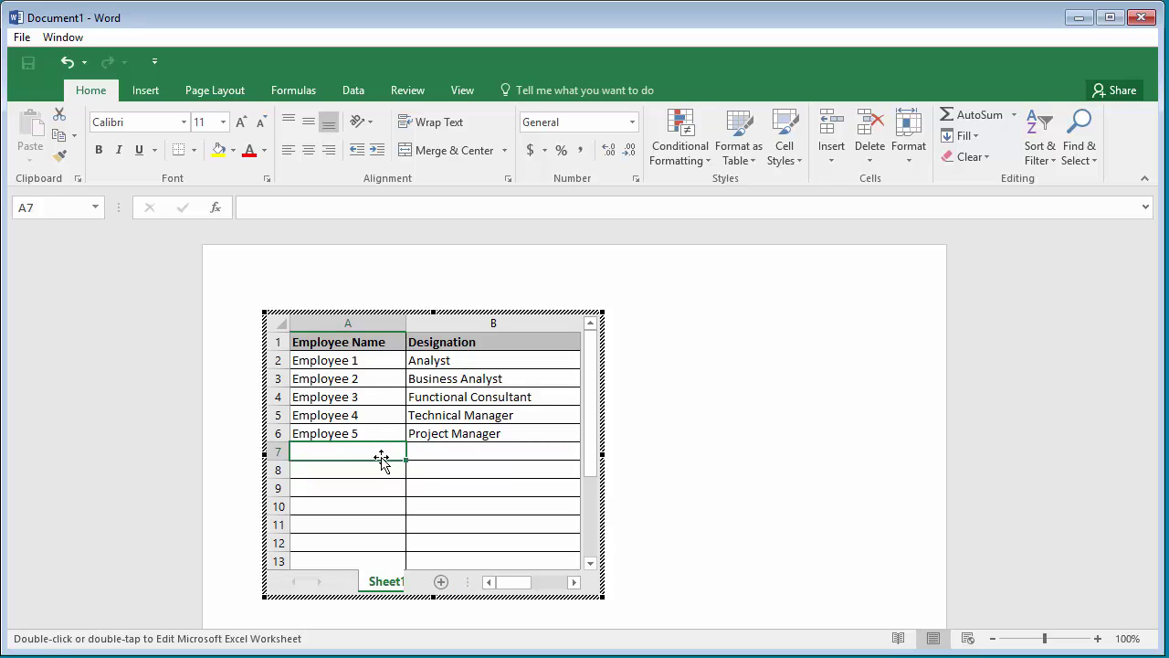
text(Empl)
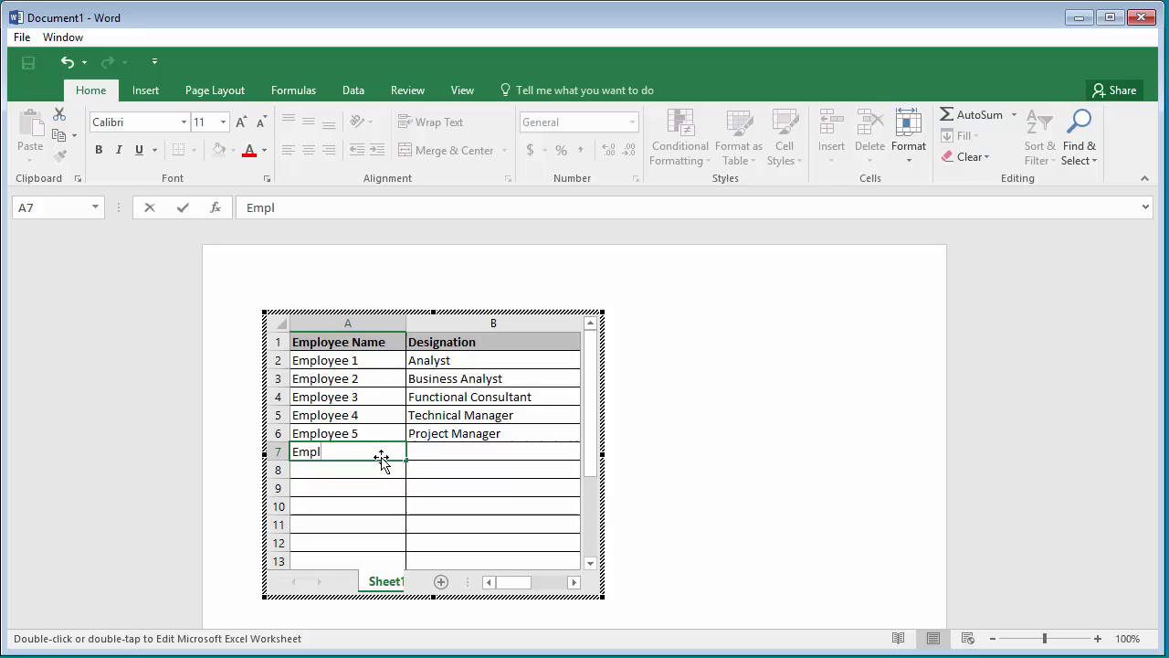
text(oyees)
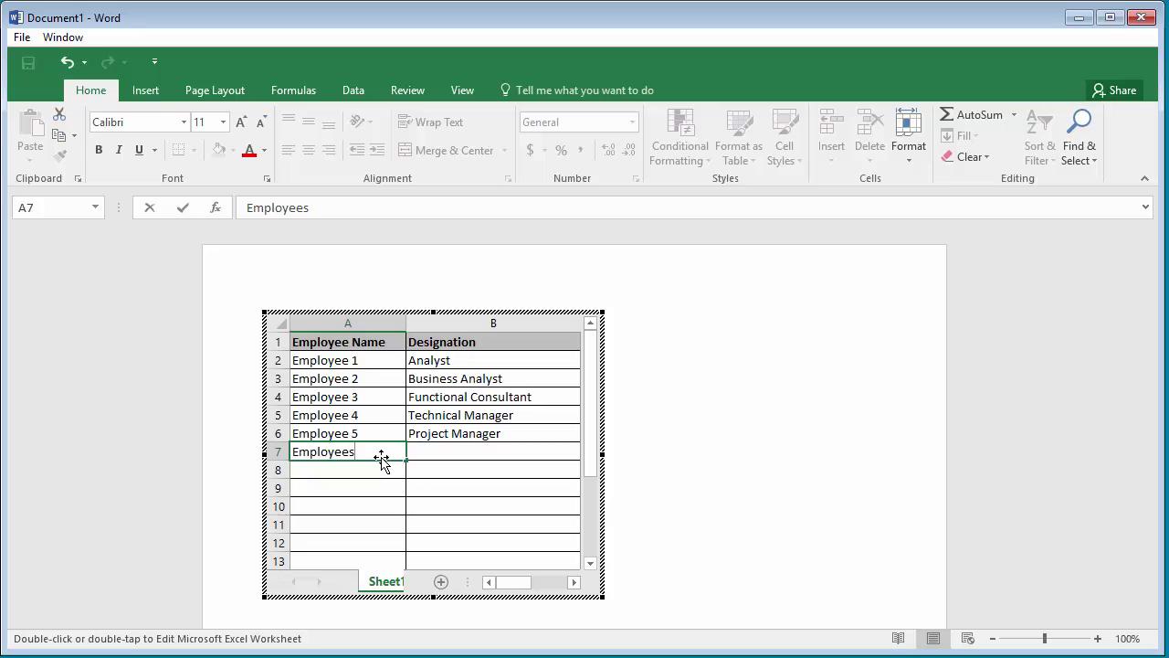
key(BackSpace)
text(6)
key(Tab)
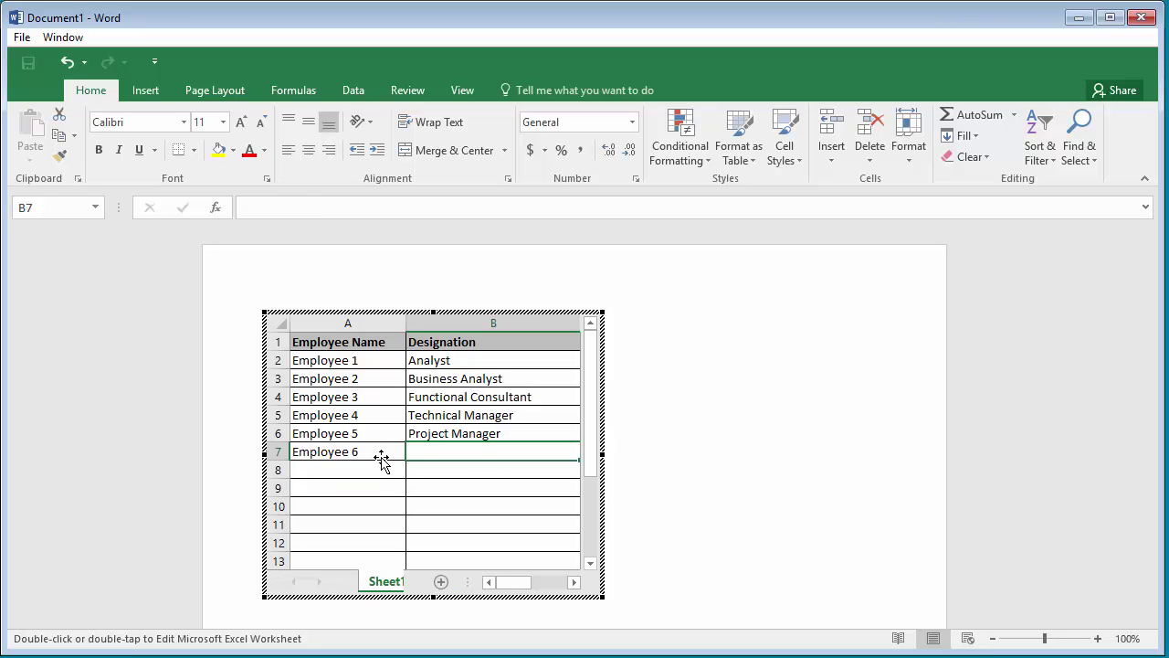
text(HR ManHR Man)
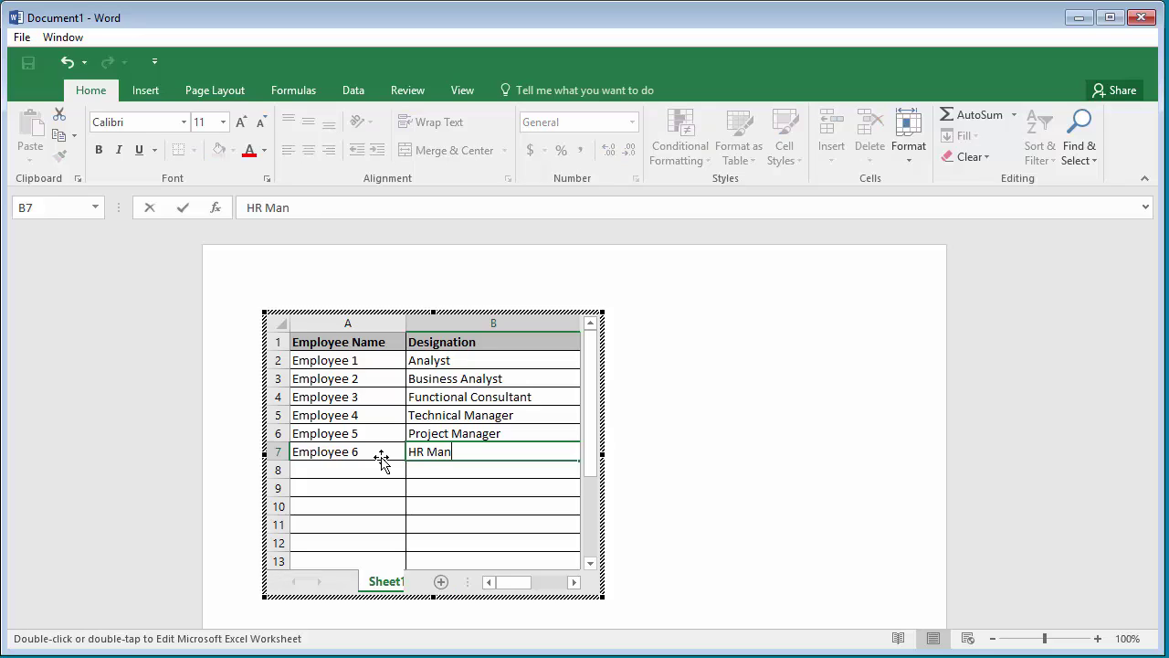
text(ager)
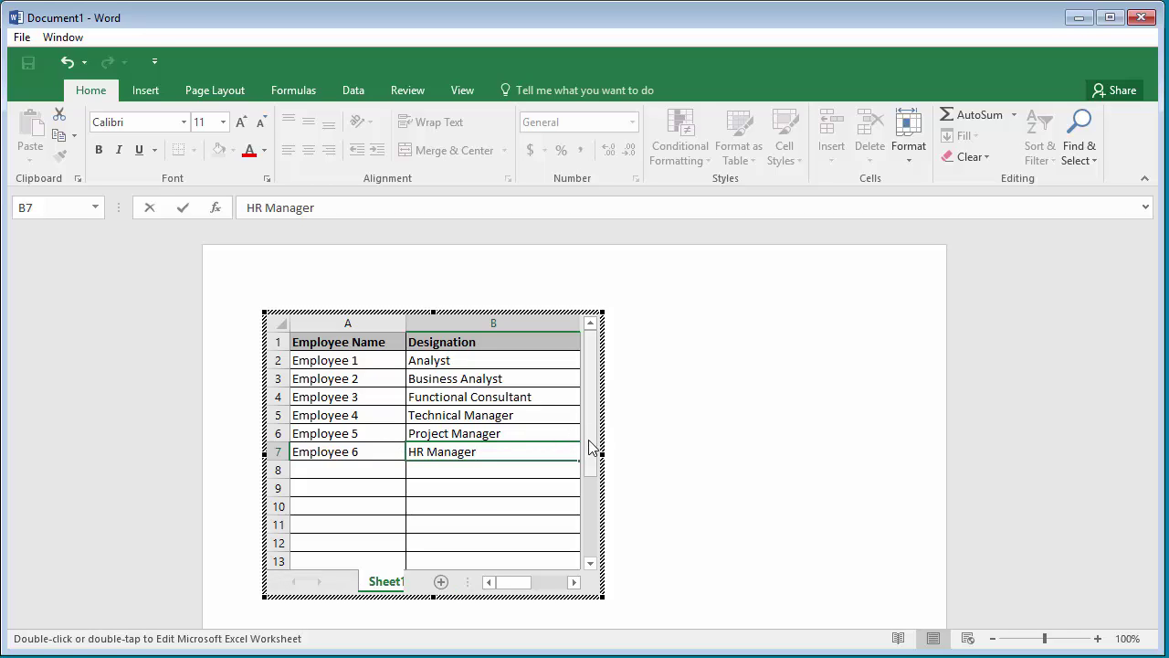
click(728, 512)
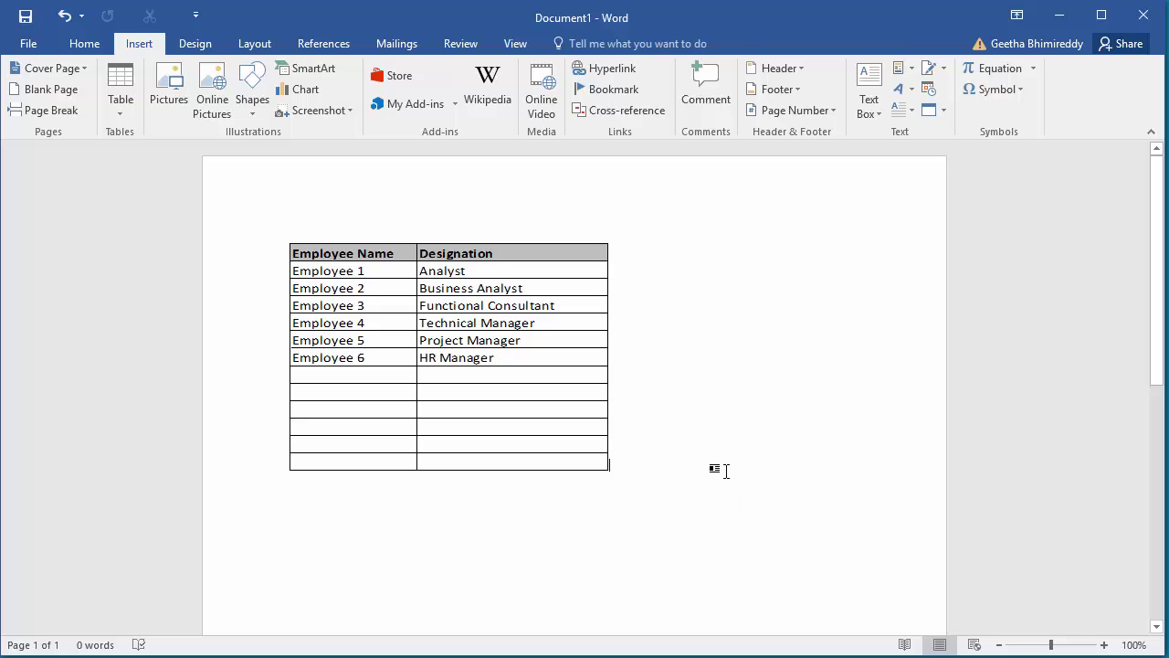
Step: On the line below the table, start a new object from file and choose C:\Test folder\Employee Master.xlsx as its source
key(ctrl+z)
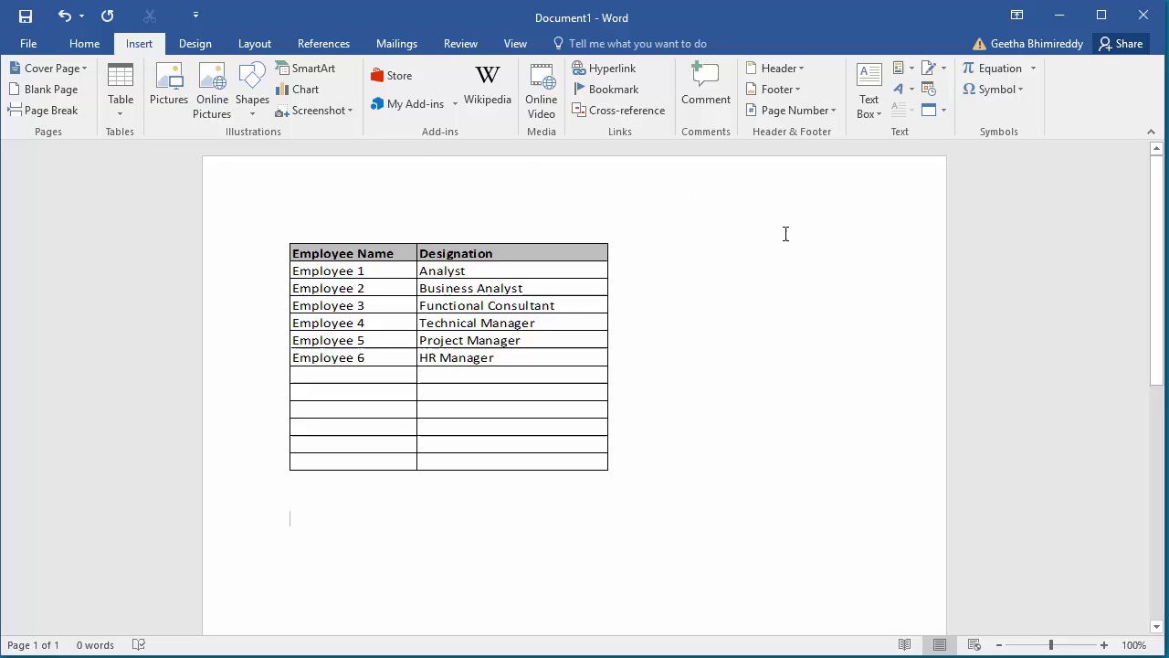
click(929, 113)
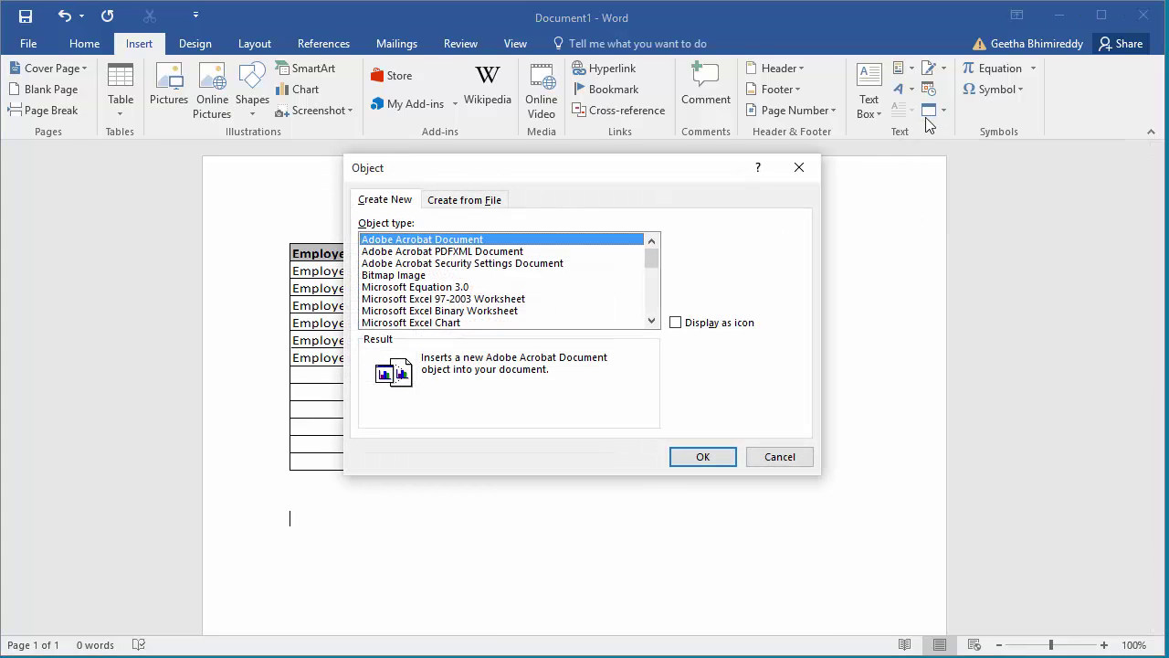
click(468, 201)
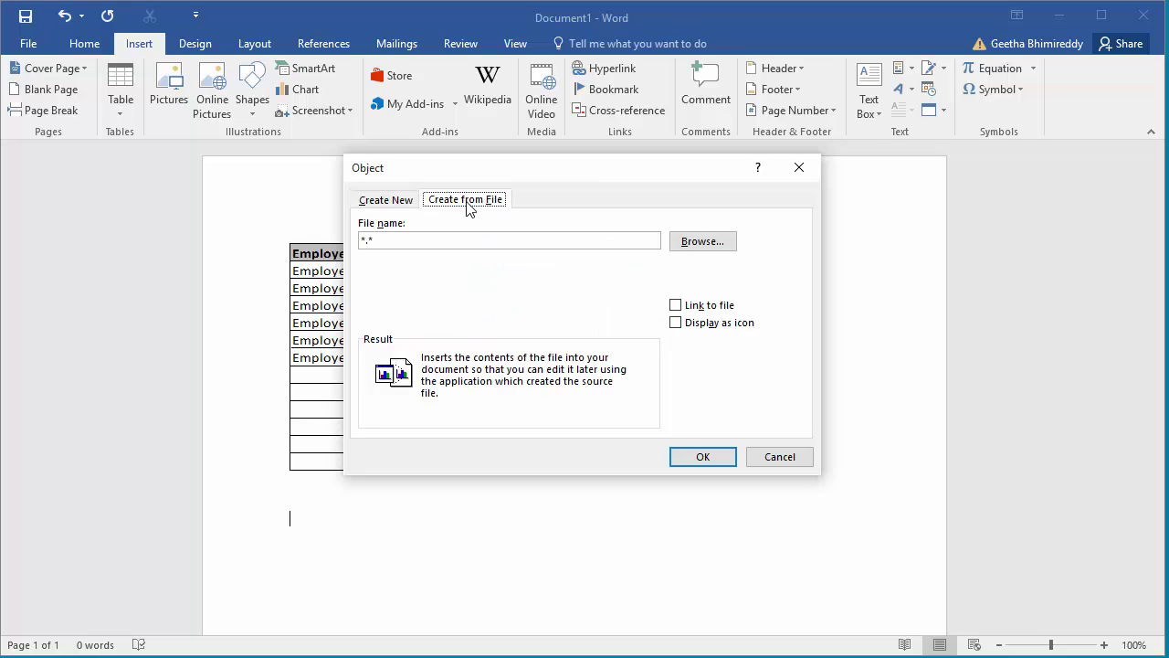
click(702, 242)
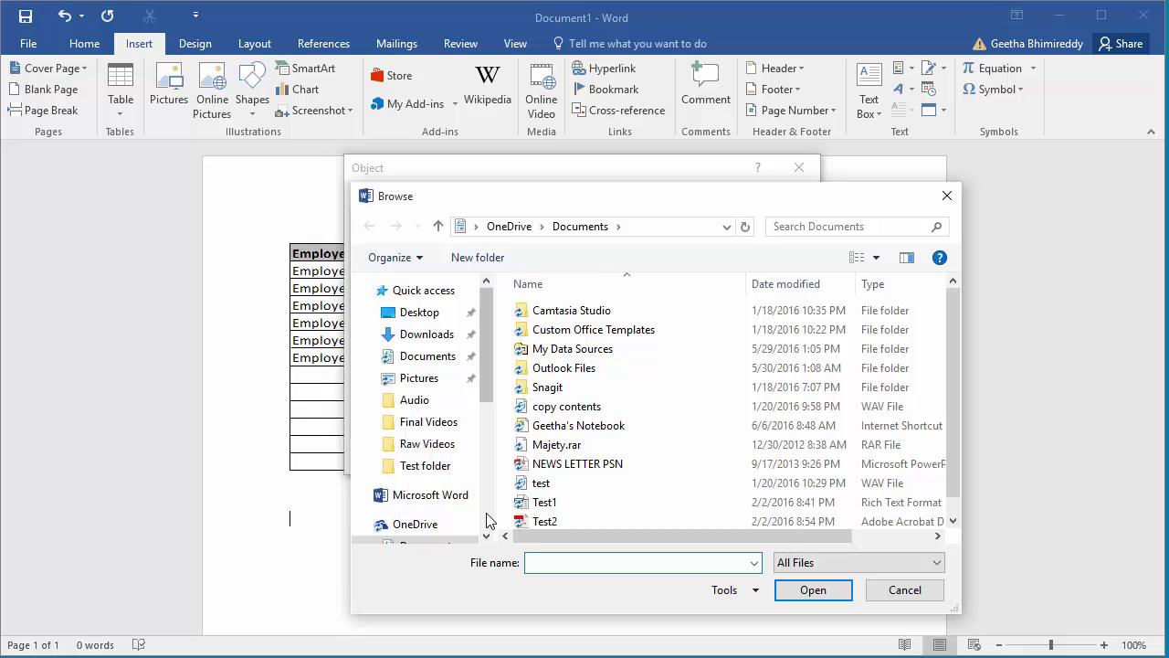
click(486, 518)
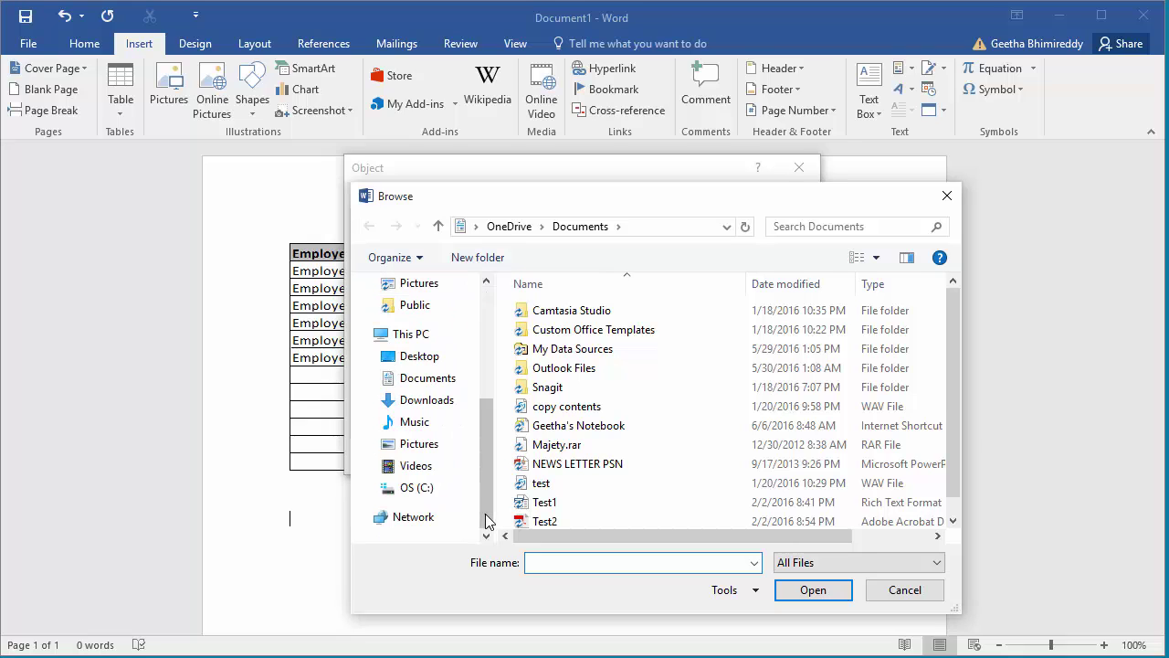
click(419, 490)
click(588, 490)
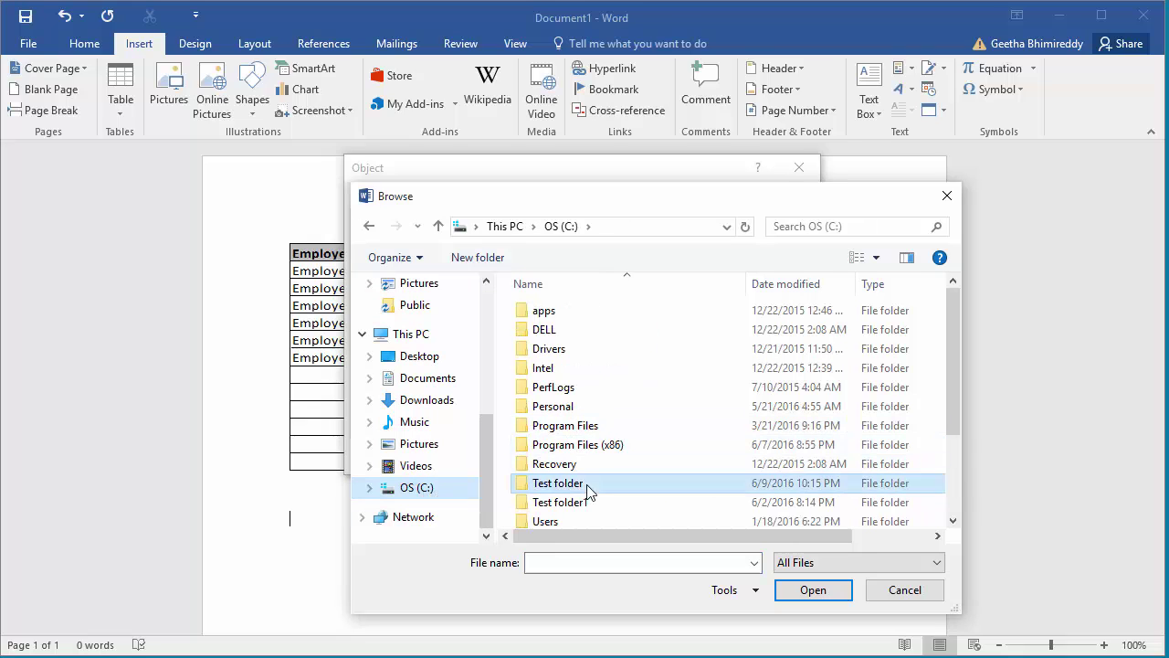
double_click(587, 490)
click(564, 335)
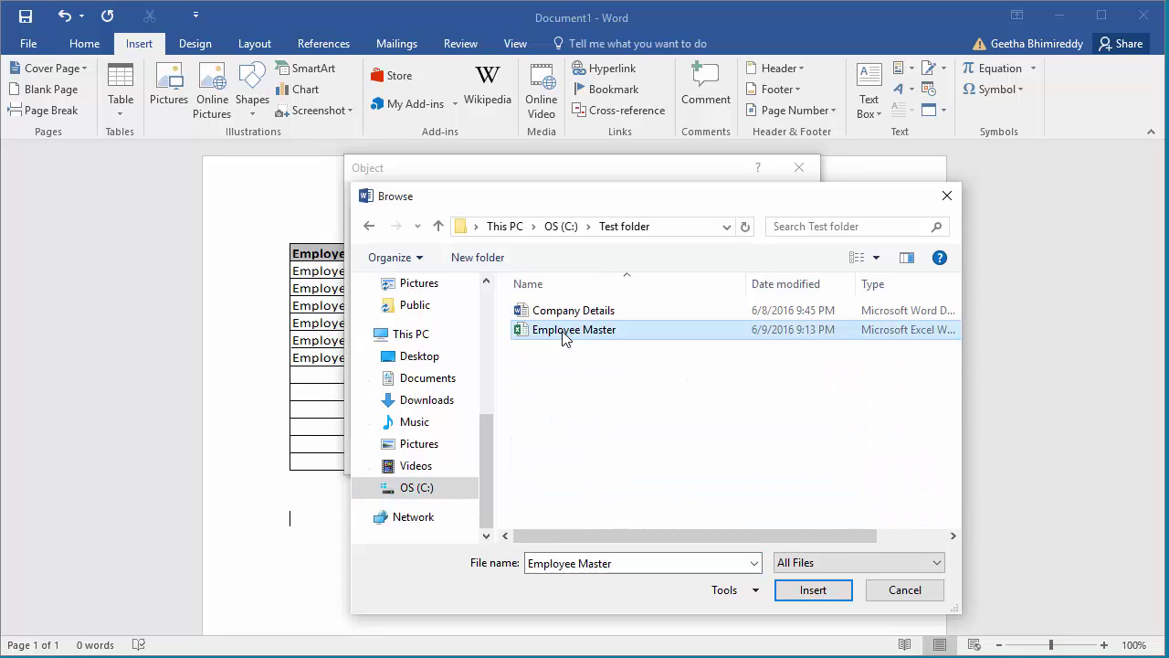
click(815, 590)
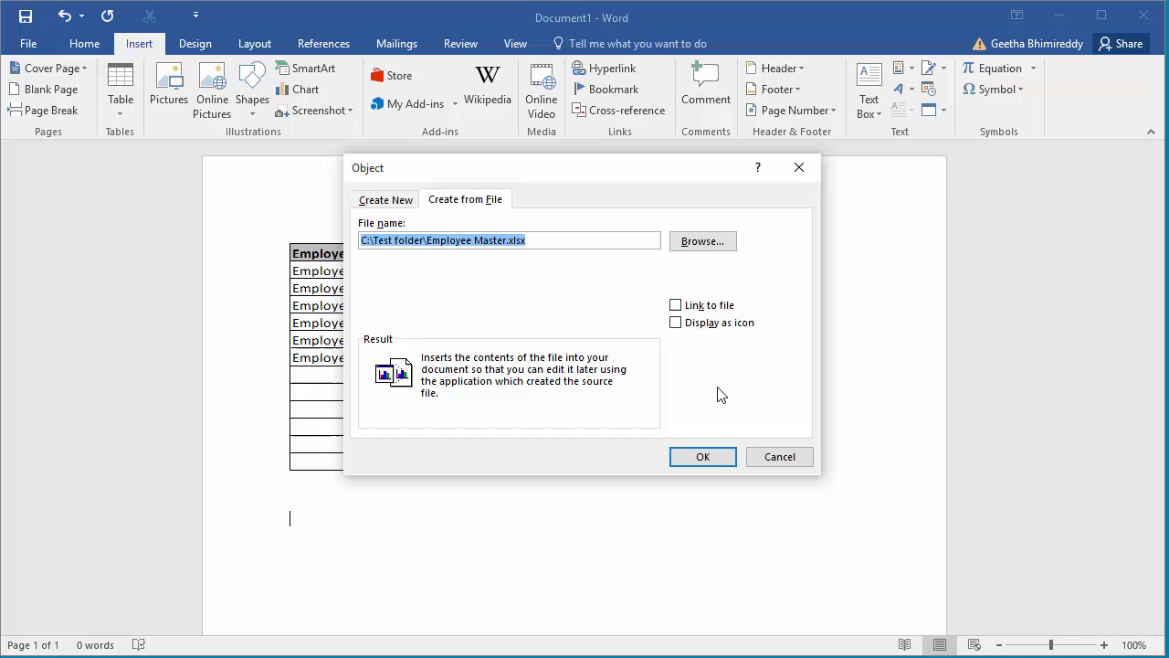
Step: Insert the object displayed as an icon, keeping the default Excel worksheet icon and the caption Employee Master.xlsx
click(676, 323)
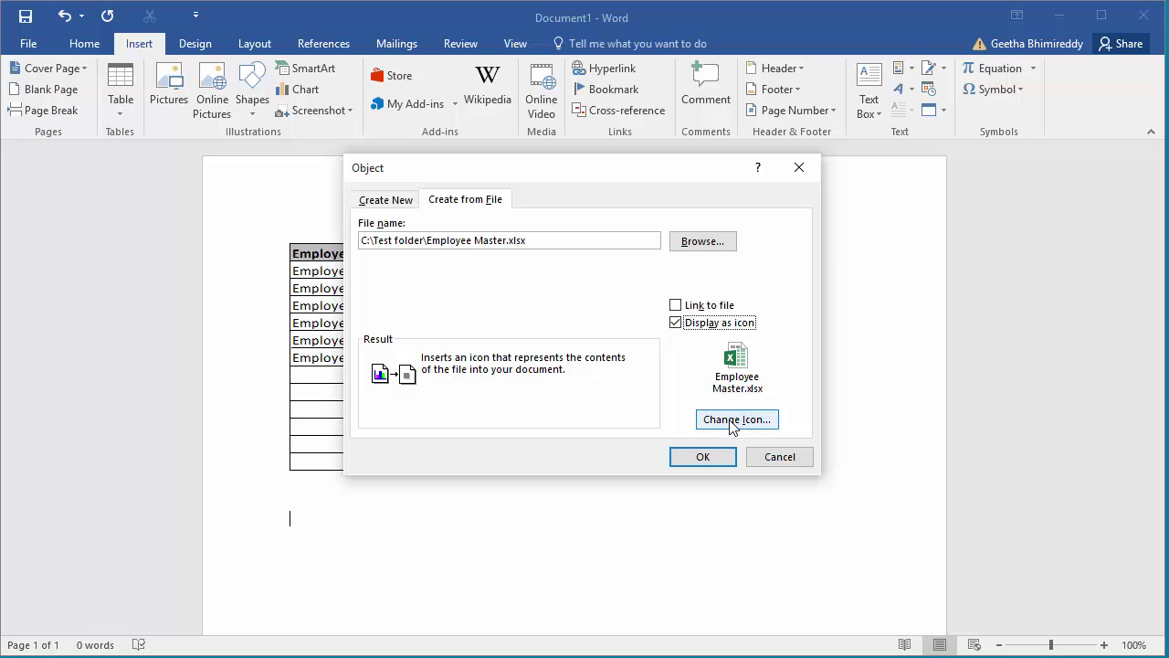
click(731, 424)
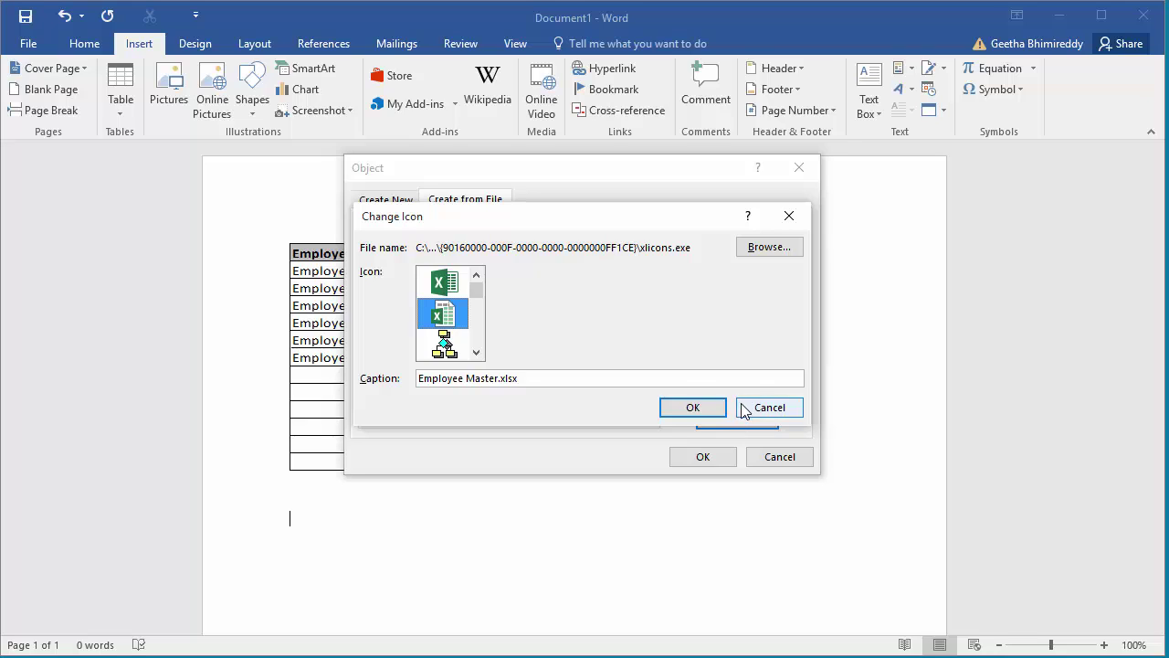
scroll(475, 341, down, 3)
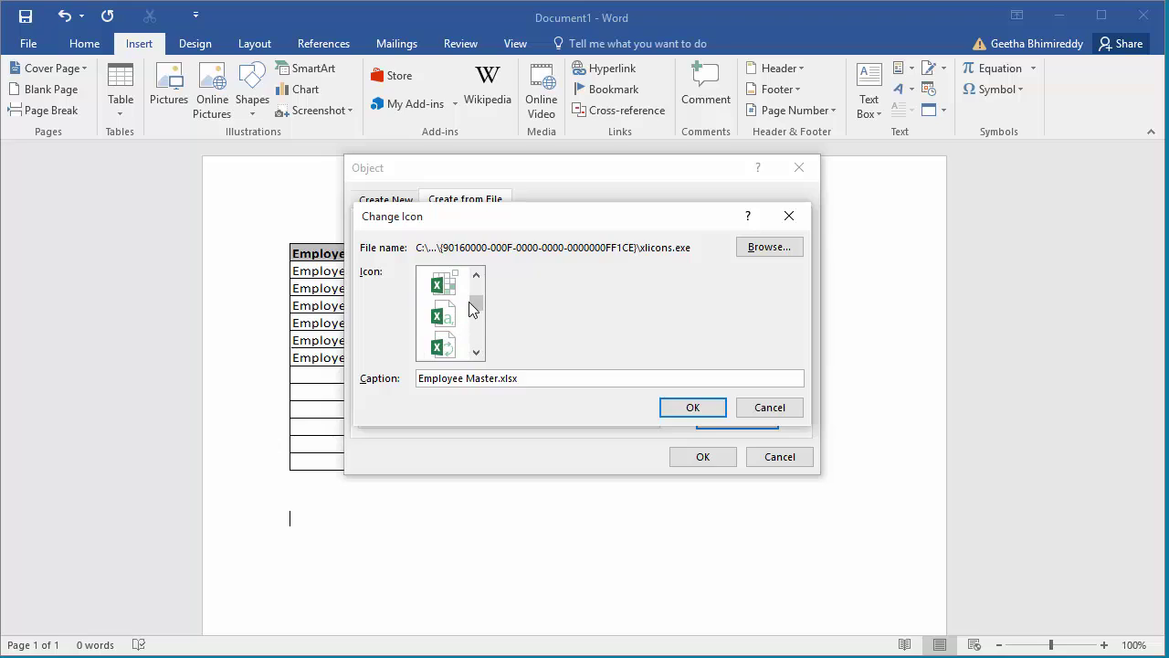
drag(475, 304, 479, 288)
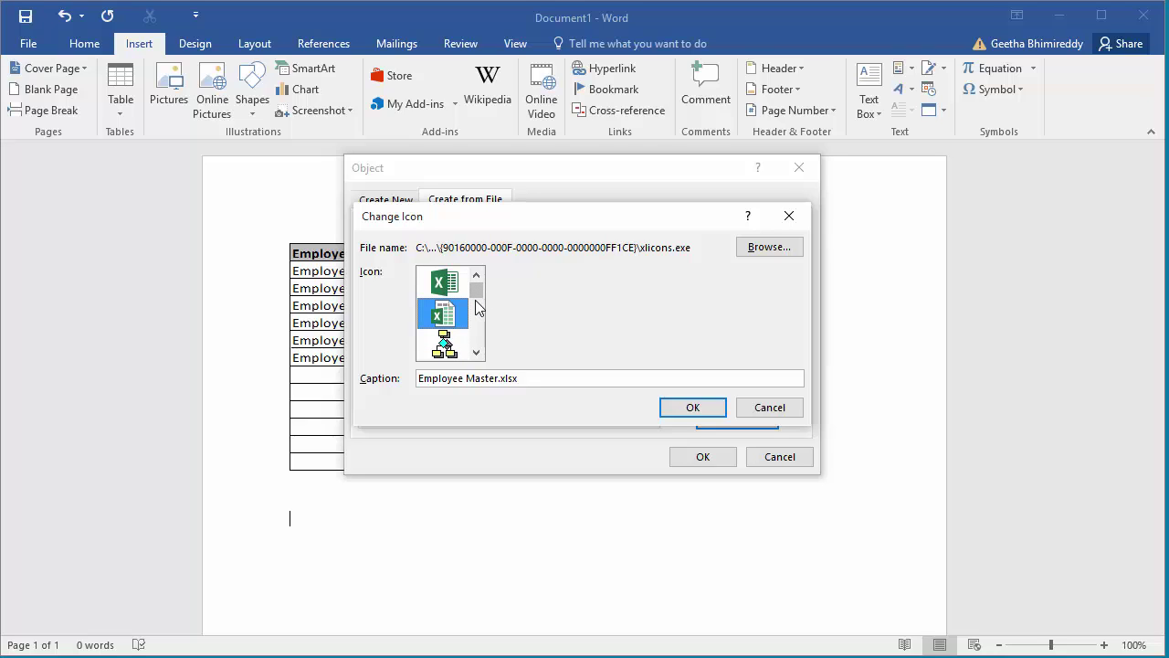
click(681, 409)
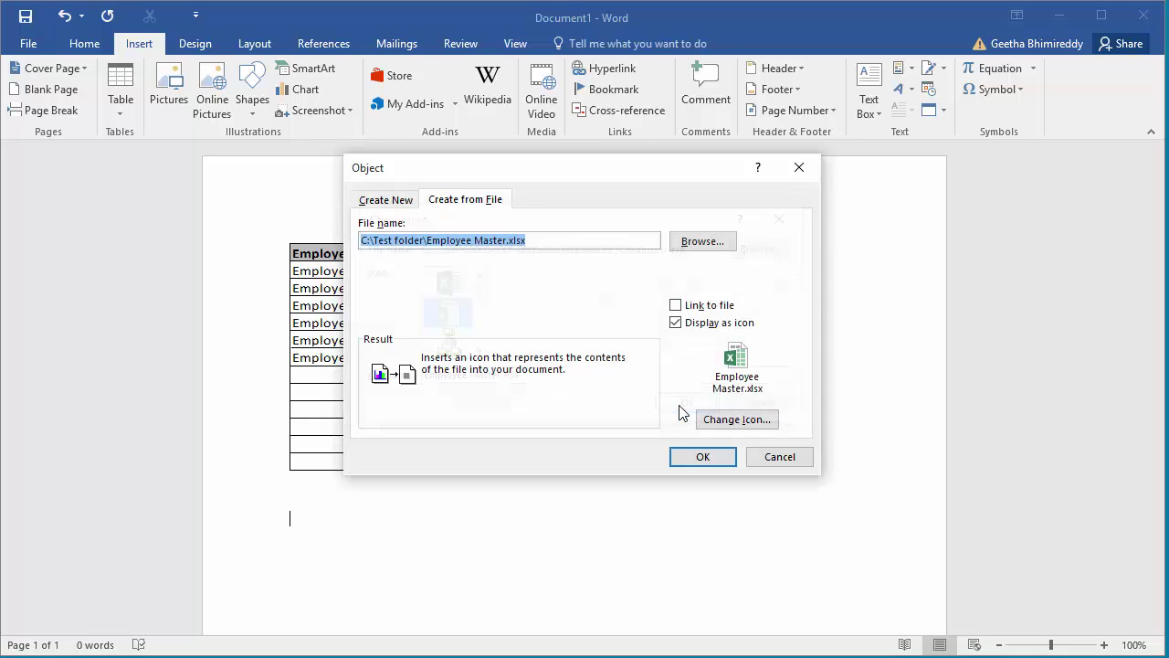
click(703, 459)
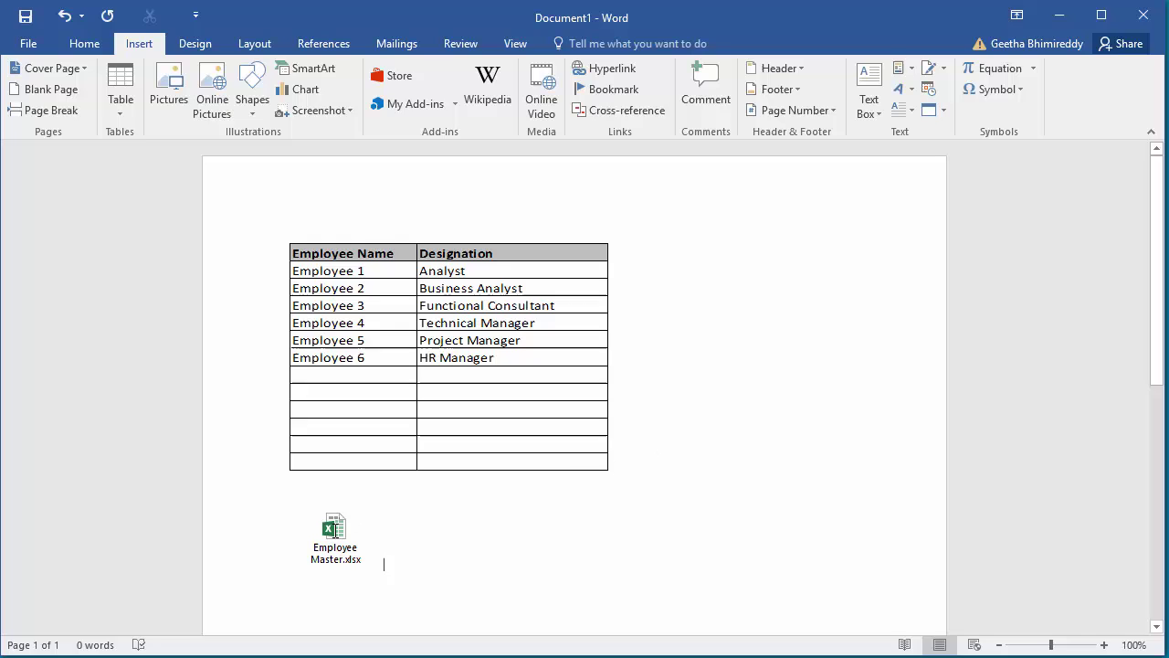
Step: Open the worksheet behind the Employee Master.xlsx icon and enter Employee 6 with the designation Finance Manager in row 7
double_click(336, 530)
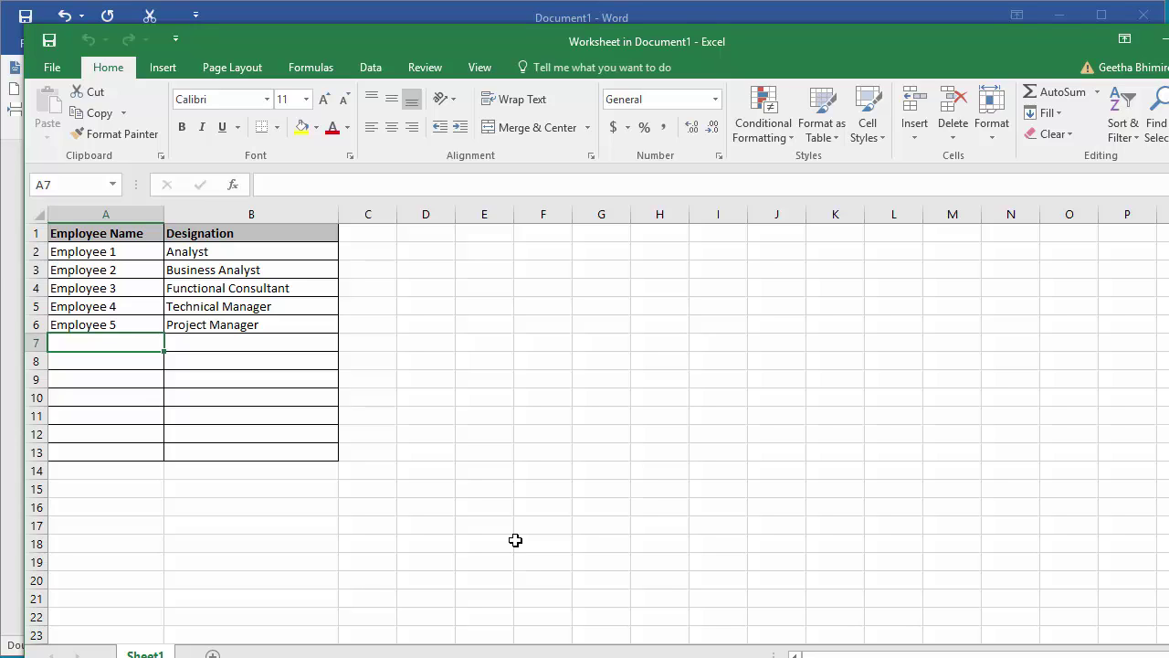
text(Em)
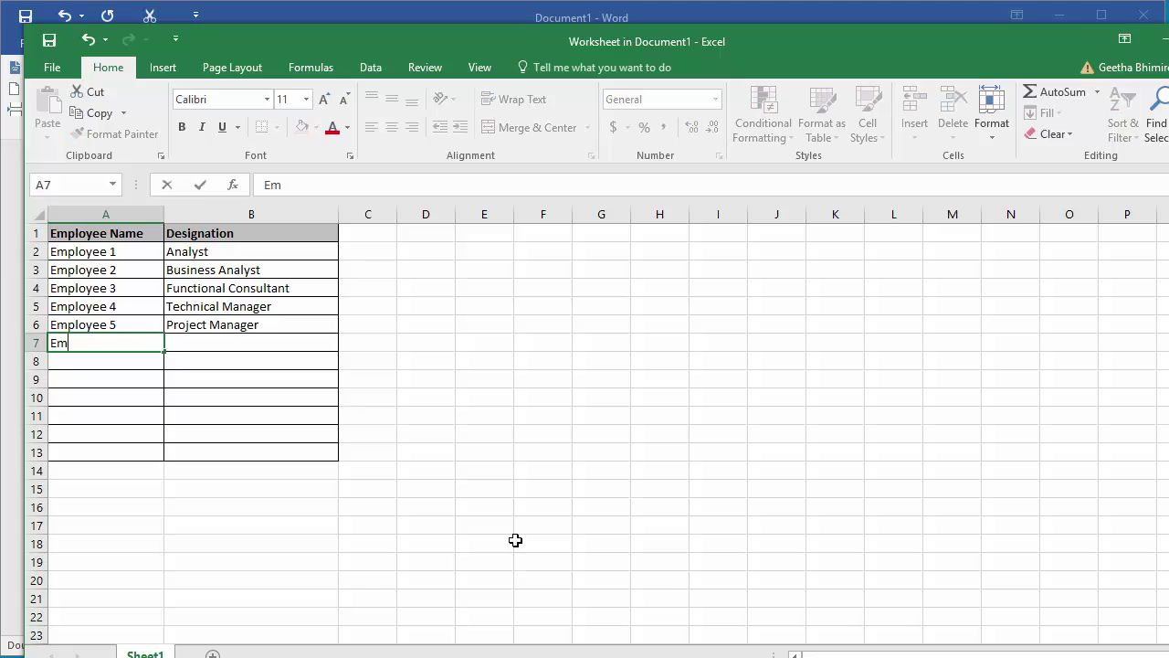
text(ployee 6)
key(Tab)
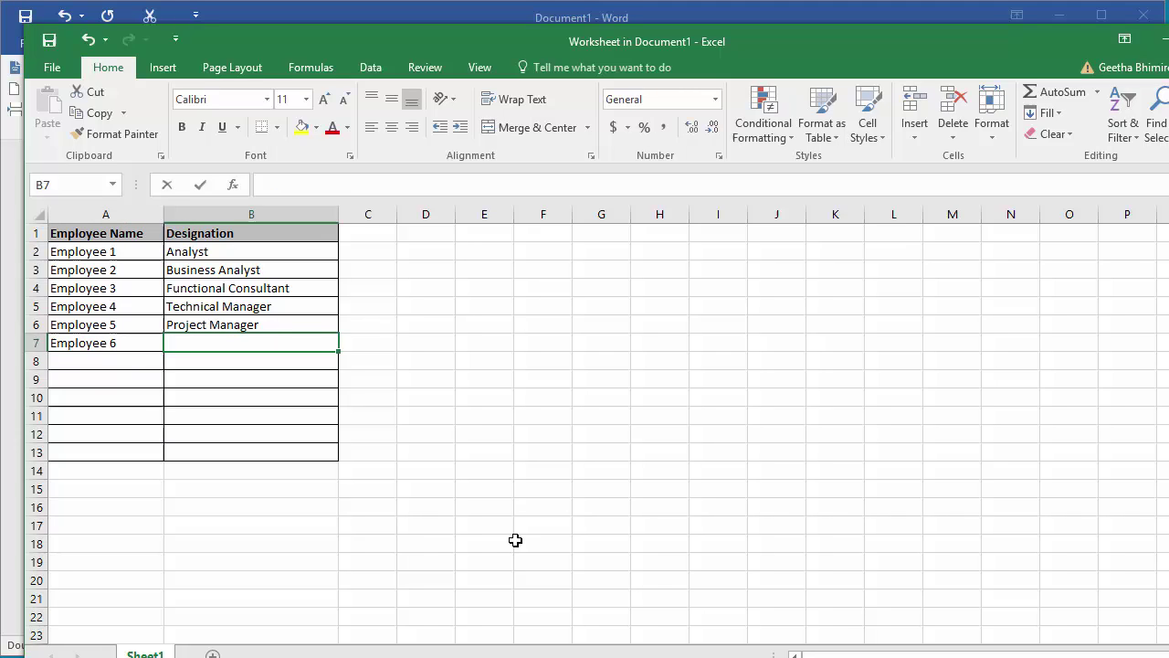
text(Finance)
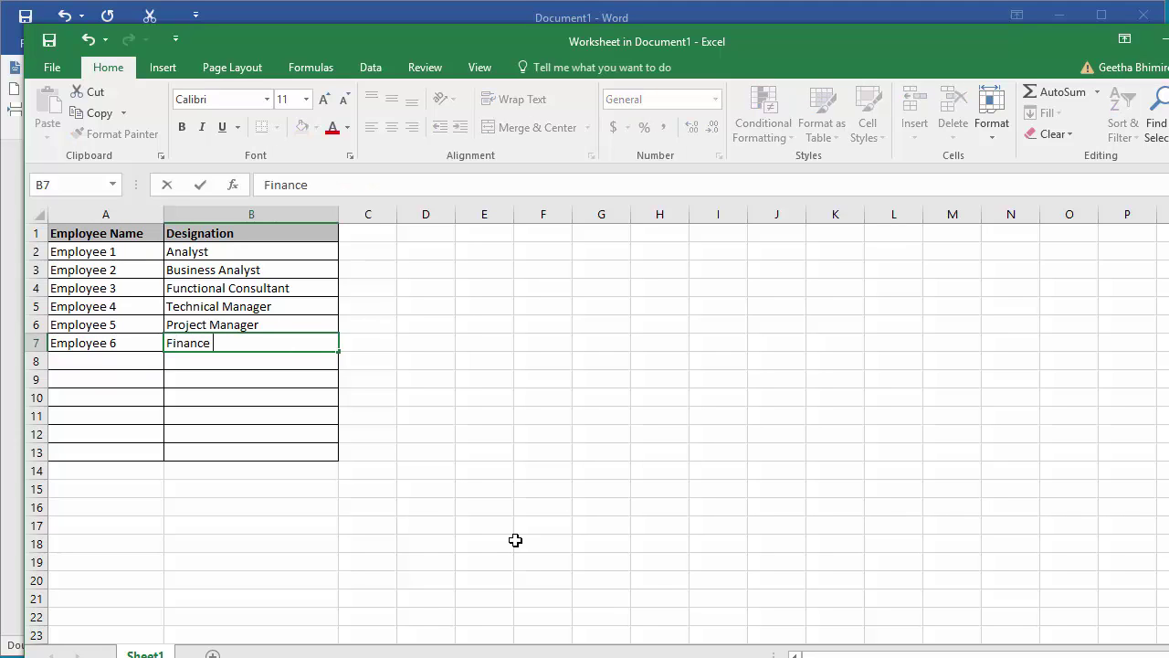
text( Manager)
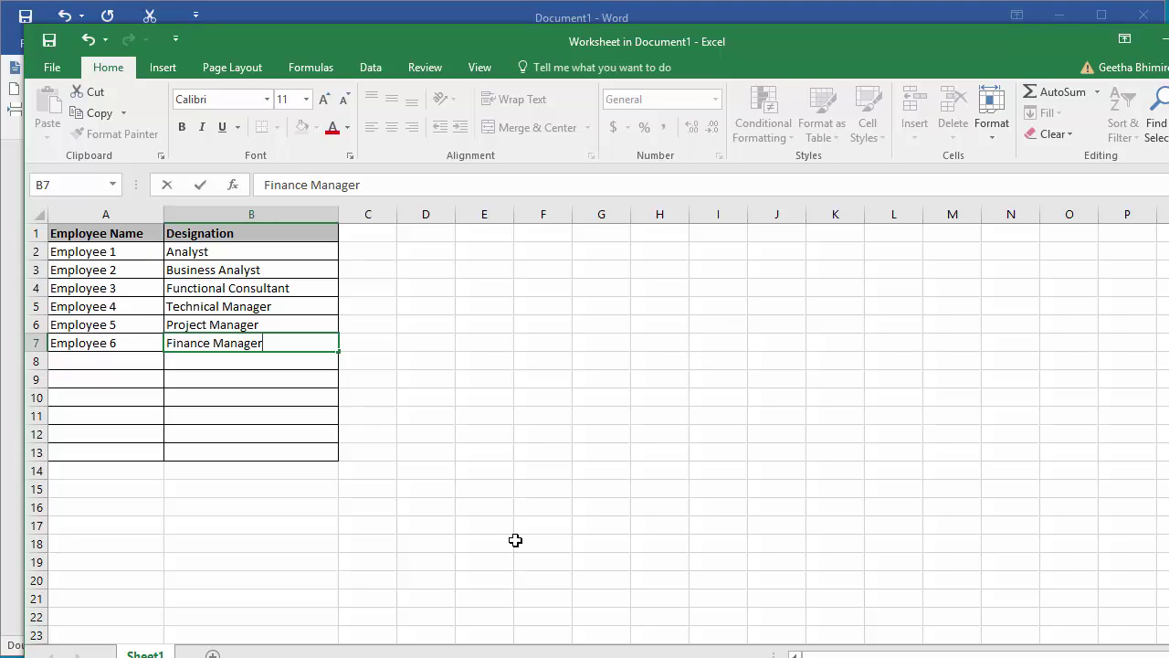